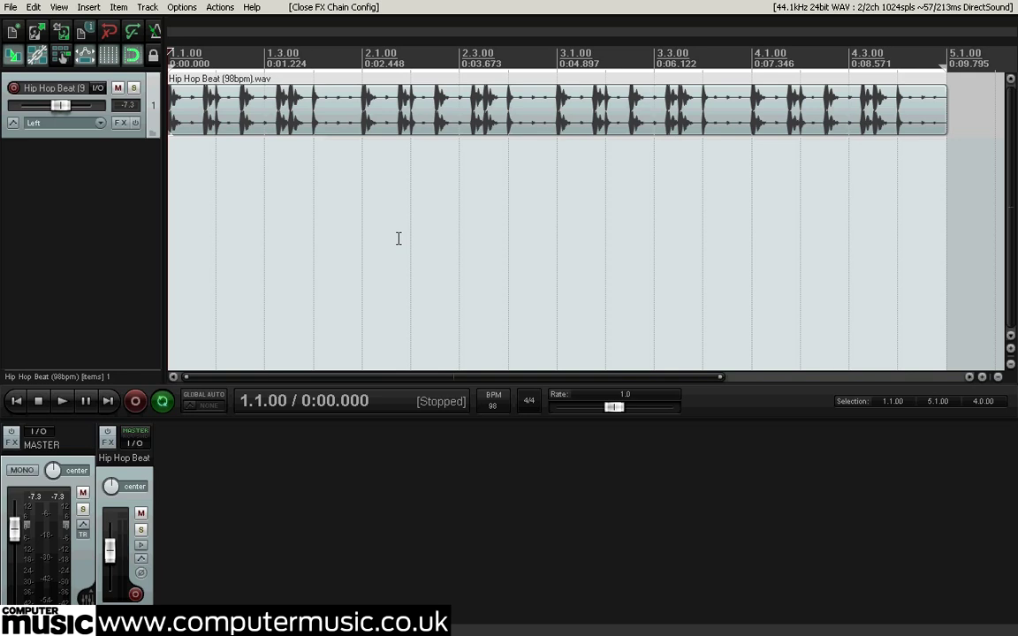
Step: Audition the hip hop beat and add the DiversionFX CM plugin to its track
{"action": "key", "text": "space"}
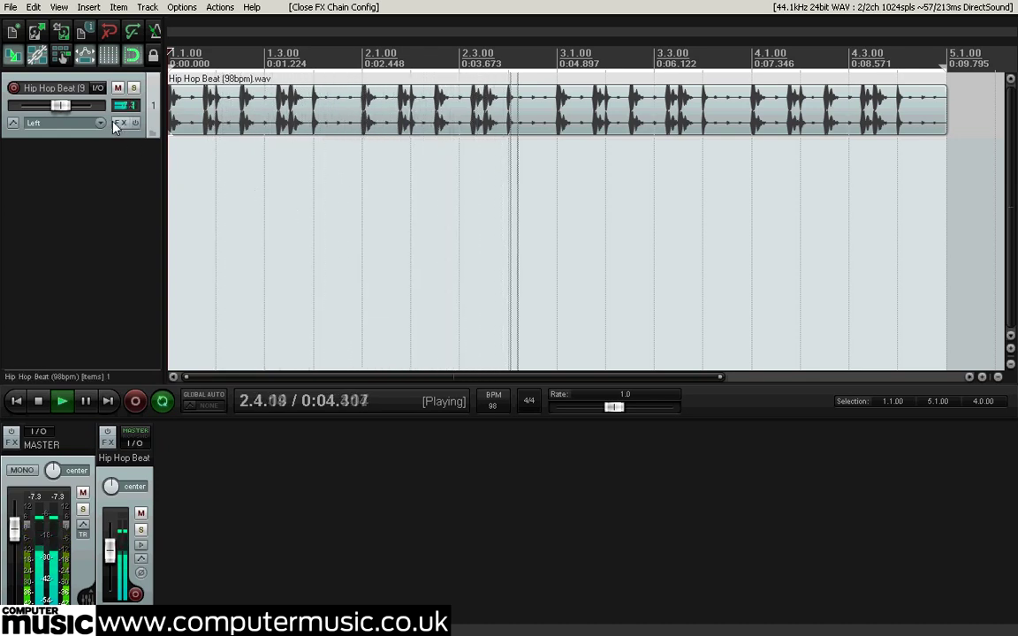
{"action": "key", "text": "space"}
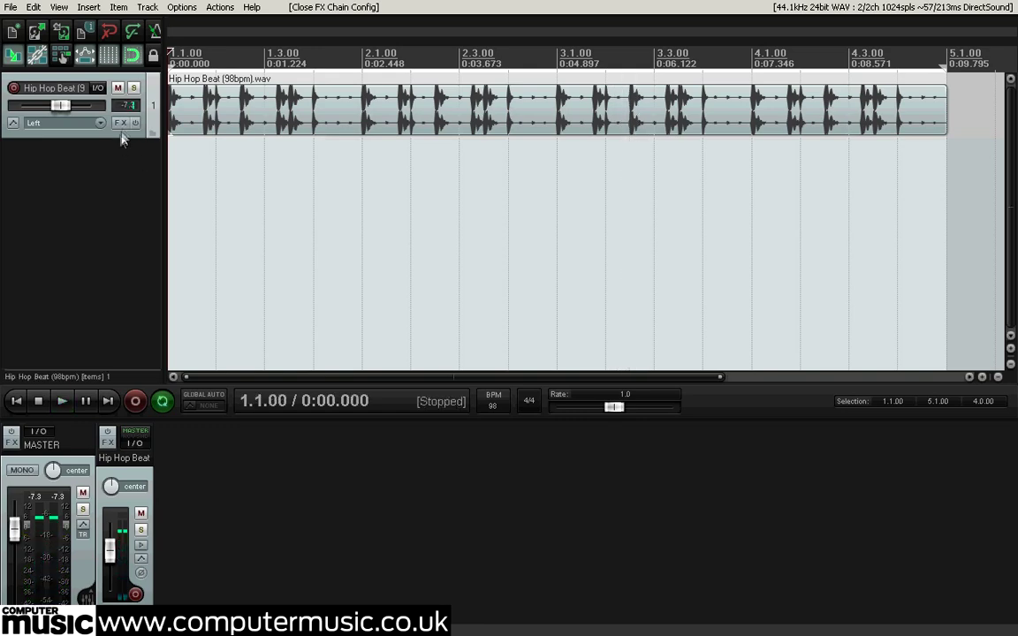
{"action": "left_click", "coordinate": [121, 123]}
{"action": "double_click", "coordinate": [188, 73]}
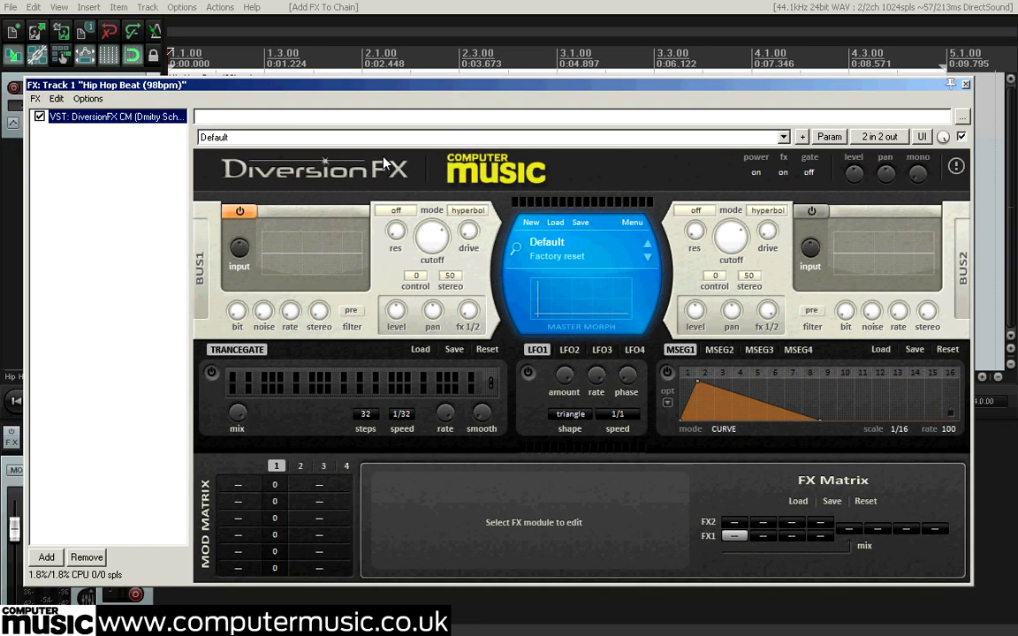
Step: Set the Bus 1 filter mode to analog lp1 and sweep its cutoff while the beat plays
{"action": "key", "text": "space"}
{"action": "mouse_move", "coordinate": [240, 247]}
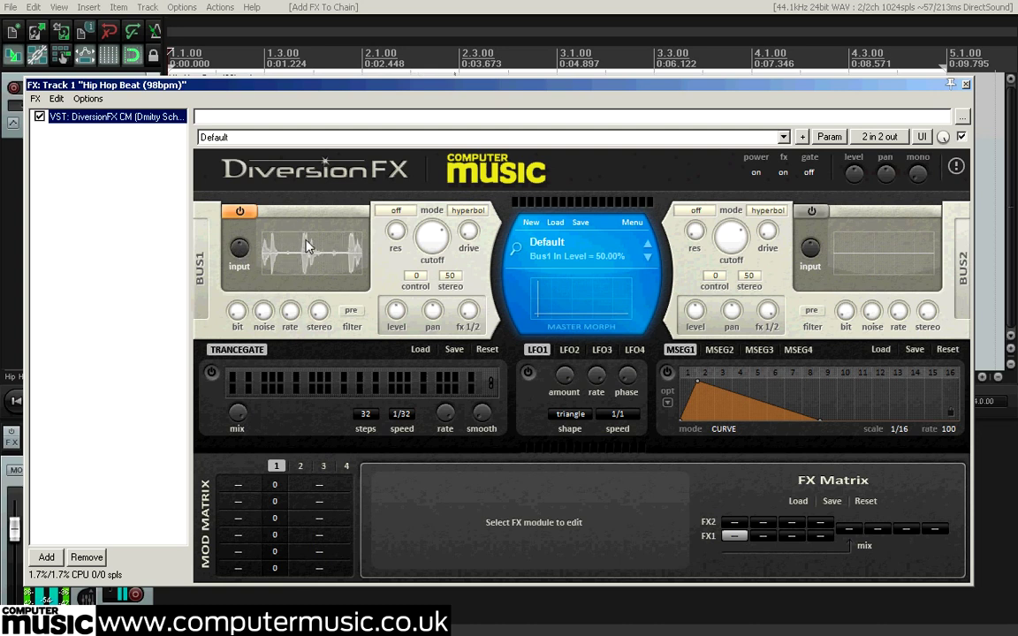
{"action": "left_click", "coordinate": [389, 212]}
{"action": "left_click", "coordinate": [409, 234]}
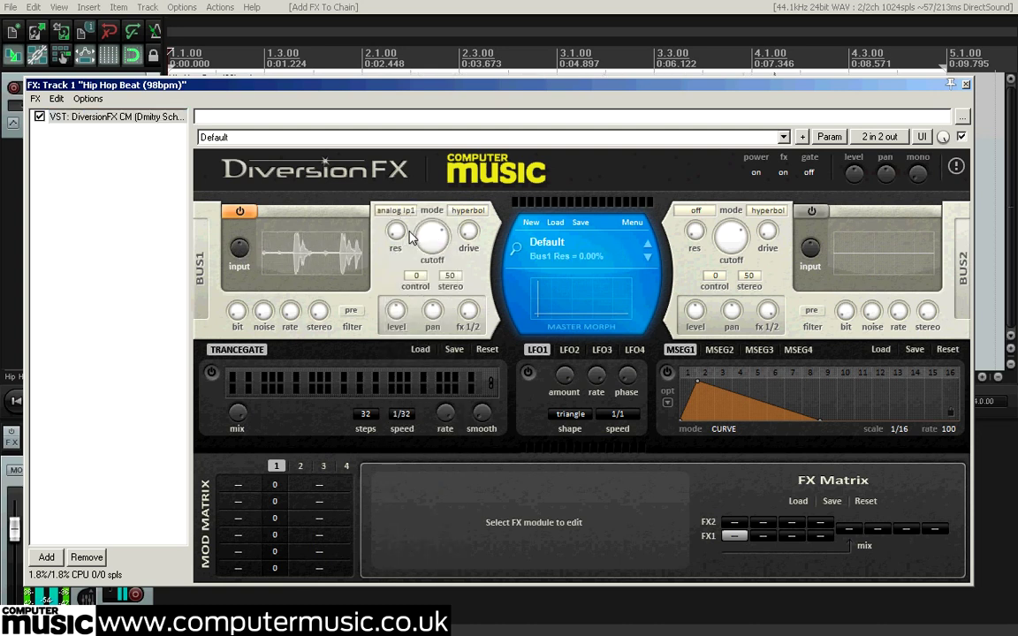
{"action": "left_click_drag", "start_coordinate": [421, 281], "coordinate": [406, 196]}
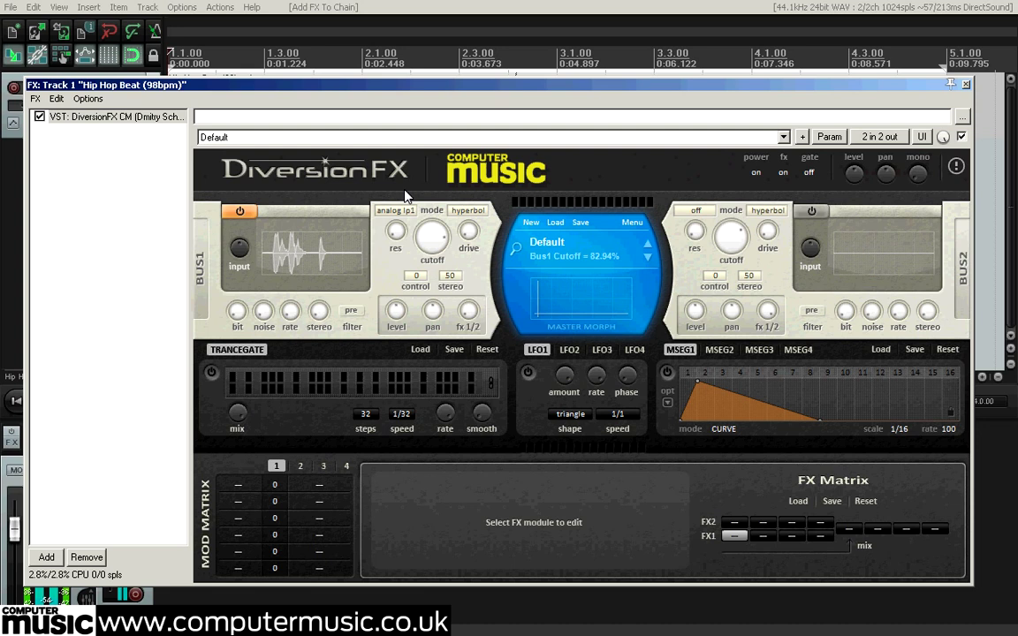
{"action": "left_click_drag", "start_coordinate": [405, 191], "coordinate": [398, 122]}
Step: Raise the Bus 1 filter resonance and lower the filter cutoff
{"action": "left_click", "coordinate": [393, 235]}
{"action": "left_click_drag", "start_coordinate": [398, 238], "coordinate": [382, 107]}
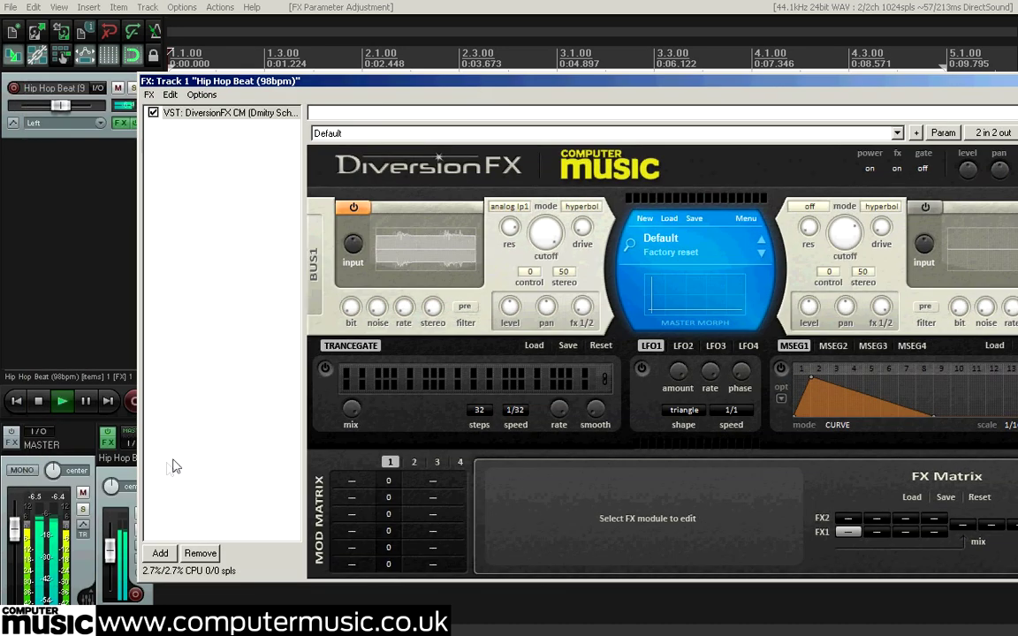
{"action": "left_click_drag", "start_coordinate": [546, 234], "coordinate": [520, 329]}
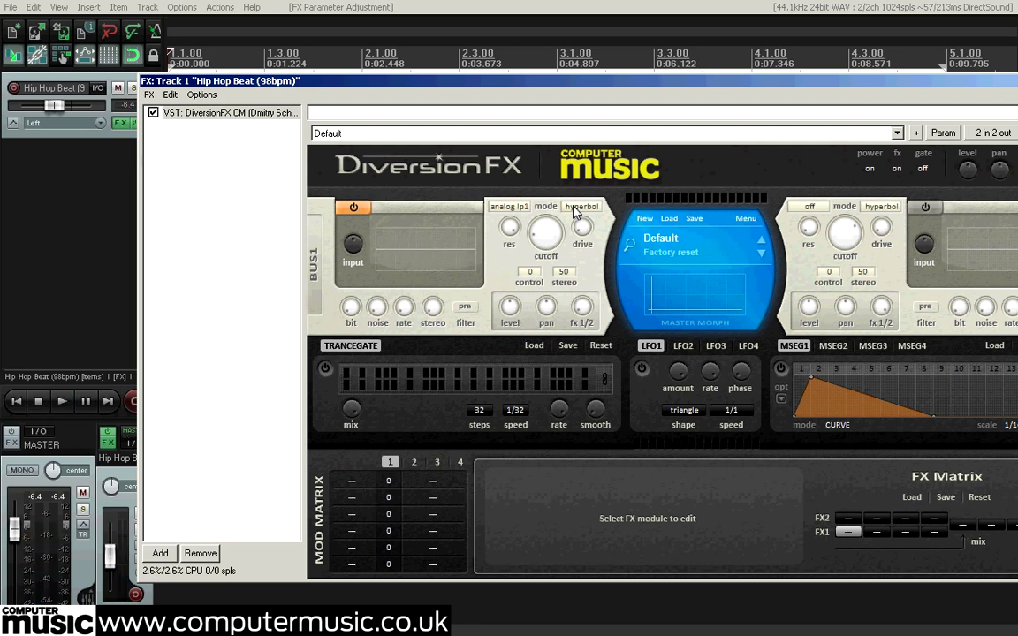
Step: Set the Bus 1 drive mode to sine and adjust the filter cutoff during playback
{"action": "left_click", "coordinate": [575, 208]}
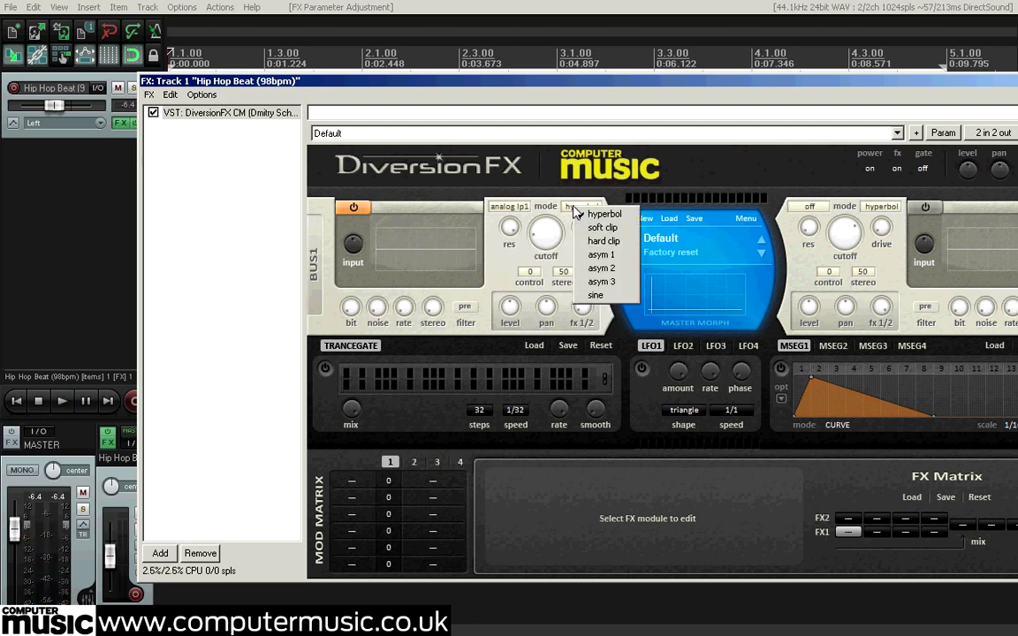
{"action": "left_click", "coordinate": [596, 296]}
{"action": "key", "text": "space"}
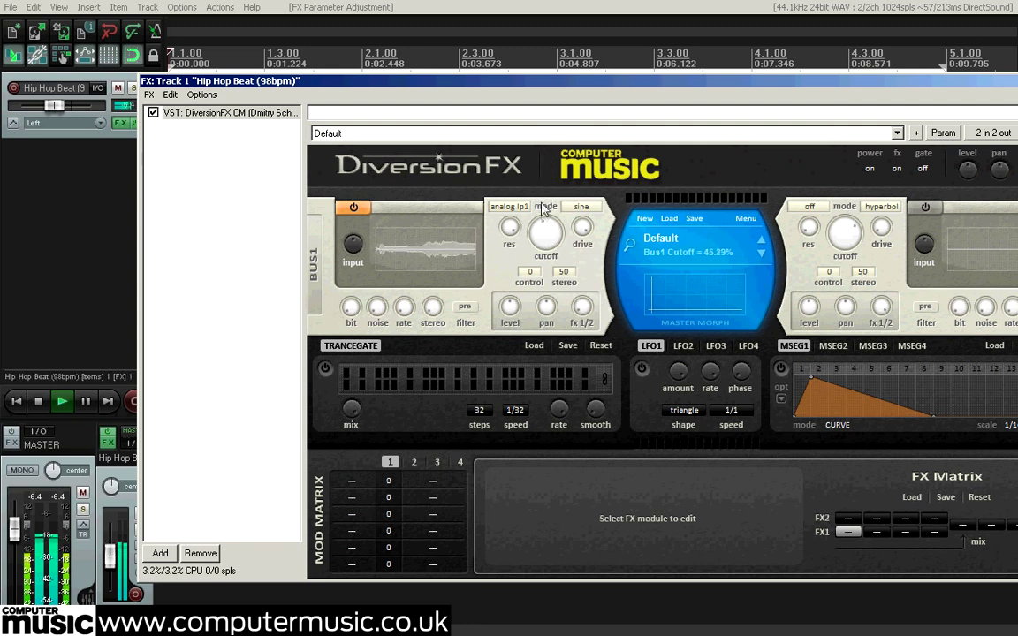
{"action": "left_click_drag", "start_coordinate": [542, 230], "coordinate": [535, 263]}
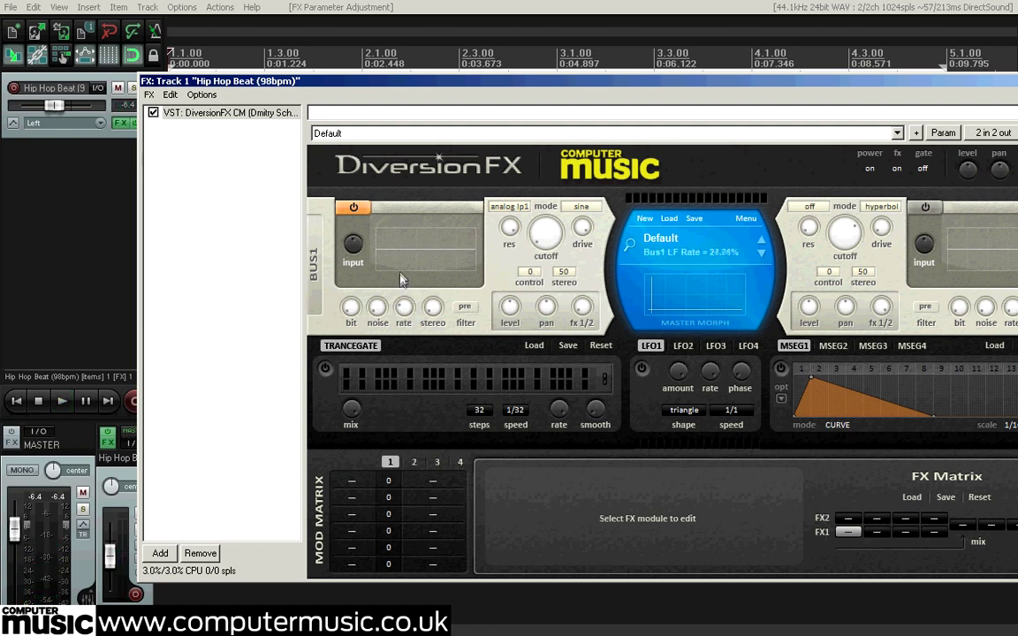
Step: Sweep the Bus 1 filter cutoff during playback and switch the Bus 1 lo-fi filter position to post
{"action": "key", "text": "space"}
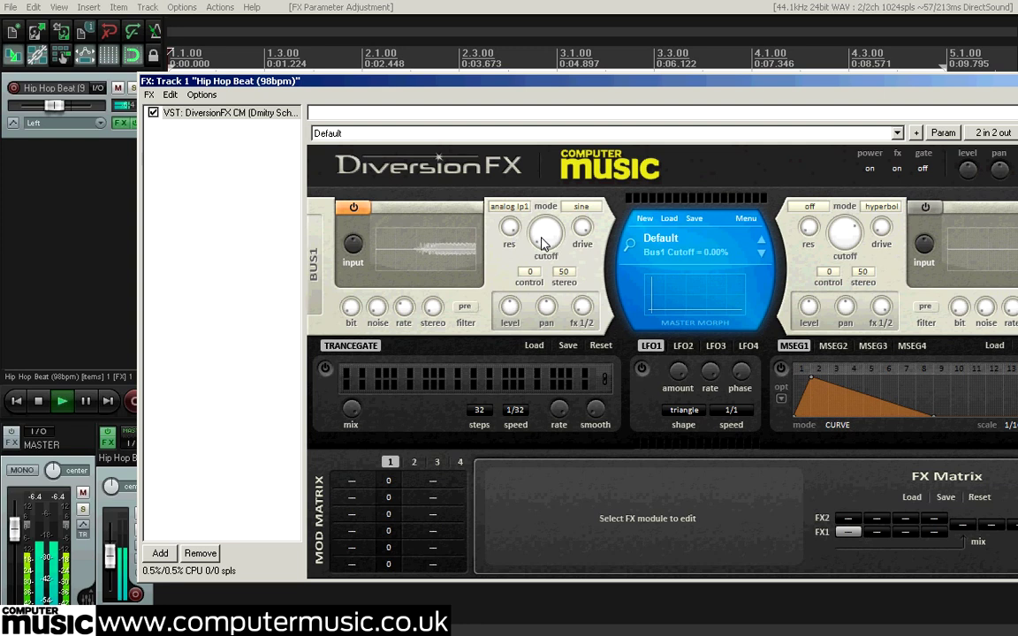
{"action": "left_click_drag", "start_coordinate": [541, 232], "coordinate": [523, 156]}
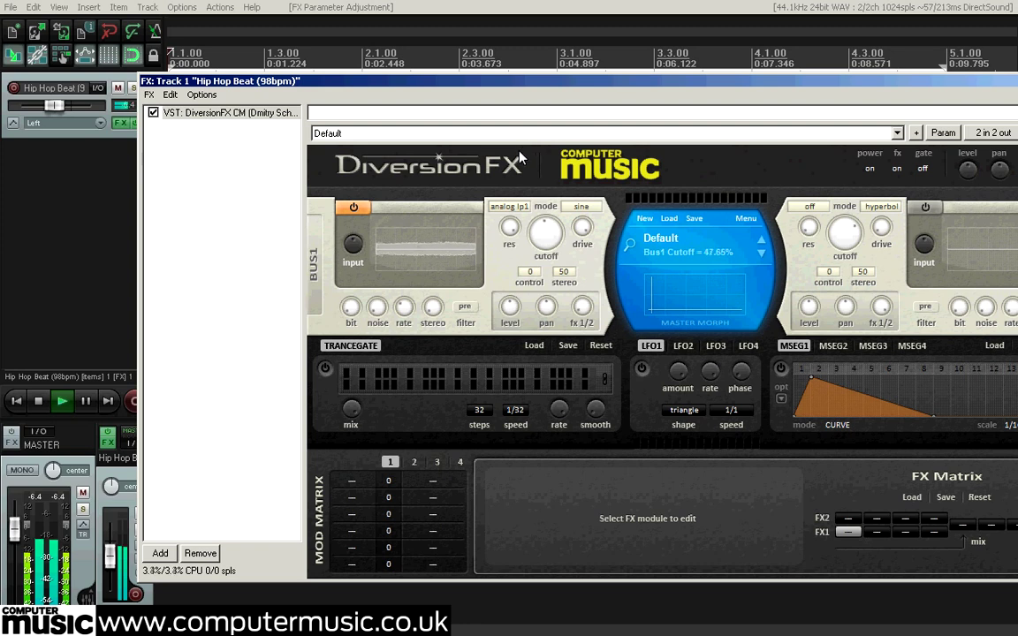
{"action": "left_click_drag", "start_coordinate": [513, 240], "coordinate": [517, 231]}
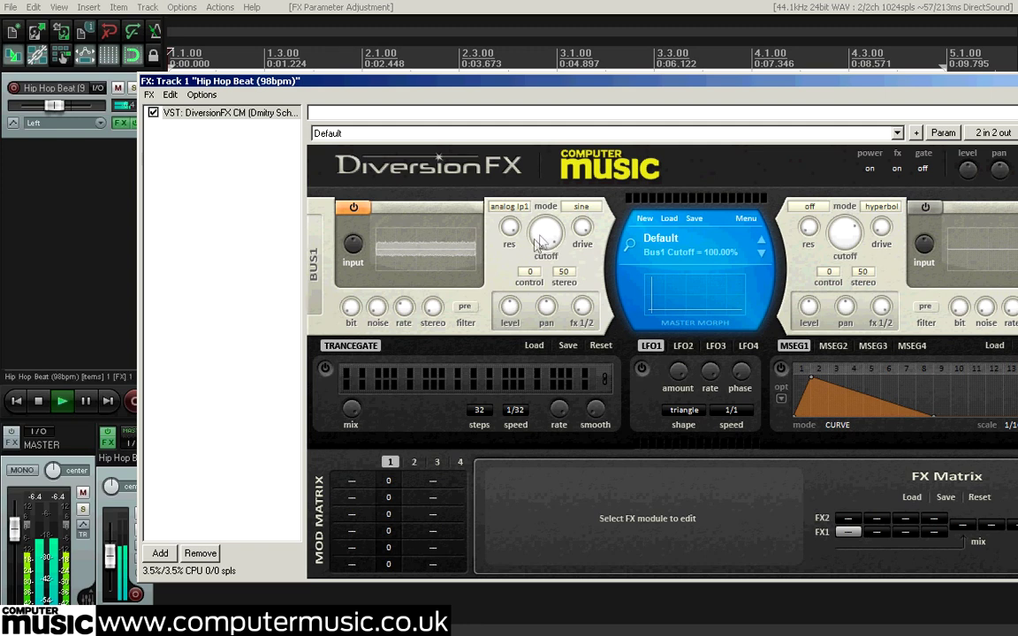
{"action": "left_click", "coordinate": [465, 306]}
{"action": "left_click_drag", "start_coordinate": [544, 248], "coordinate": [553, 329]}
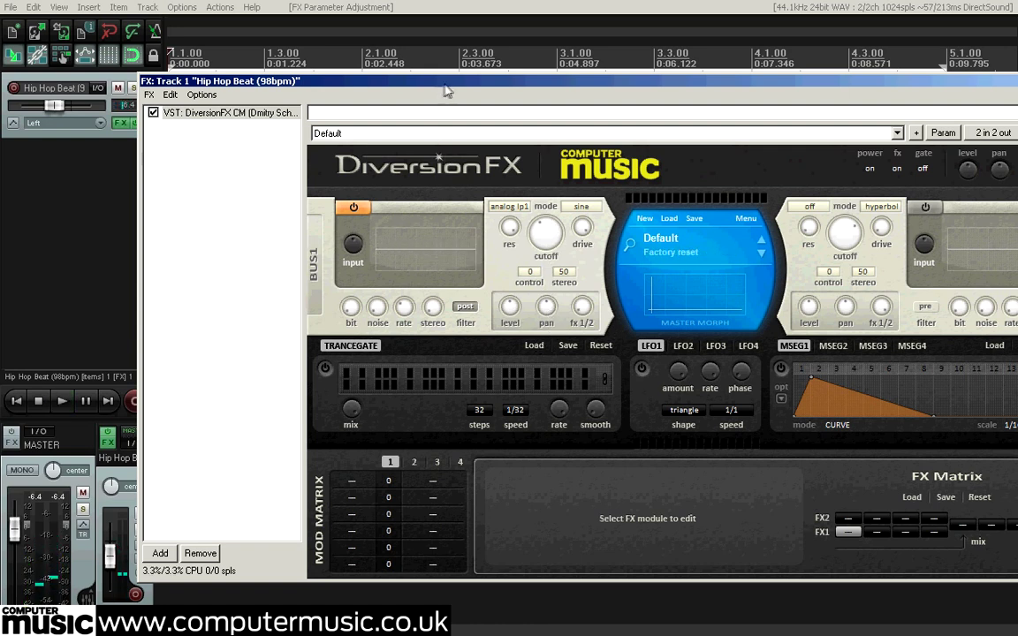
Step: Route MSEG 1 to the Bus 1 filter cutoff in the first mod matrix slot with a depth of +100
{"action": "left_click_drag", "start_coordinate": [403, 81], "coordinate": [367, 75]}
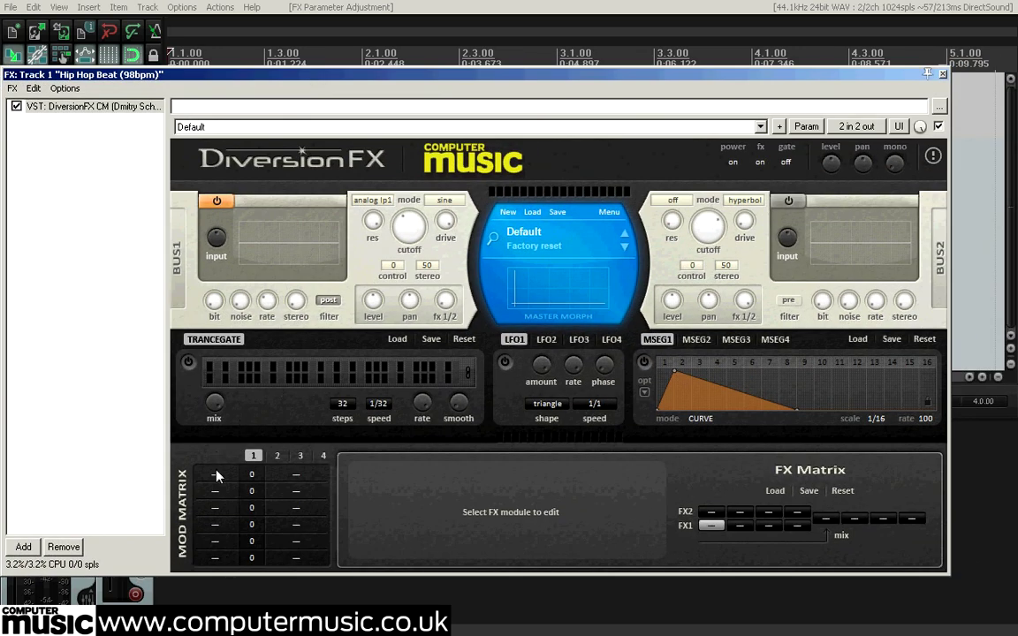
{"action": "left_click", "coordinate": [217, 479]}
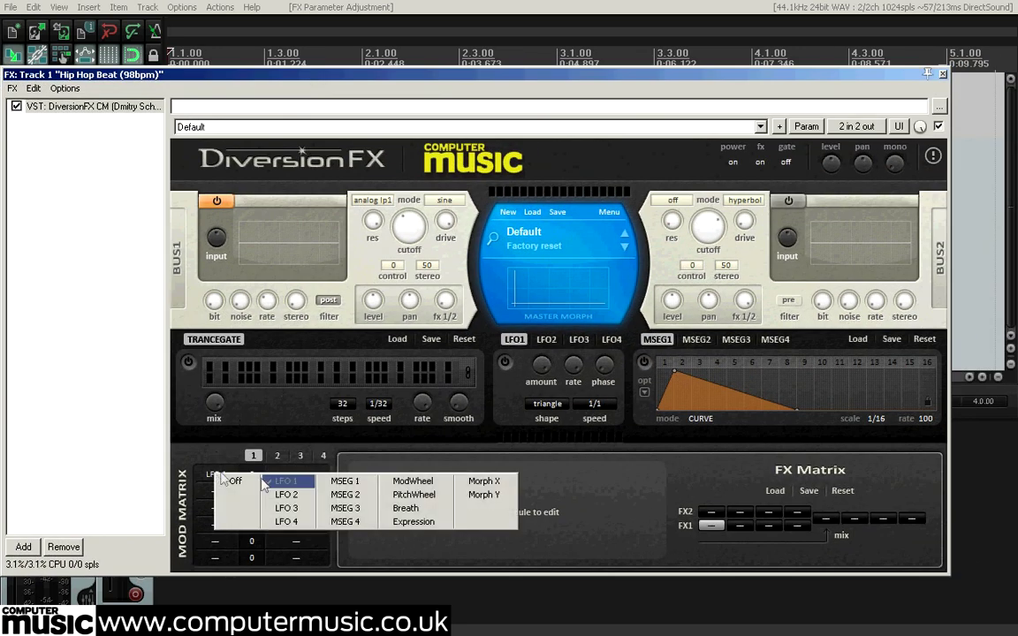
{"action": "left_click", "coordinate": [338, 485]}
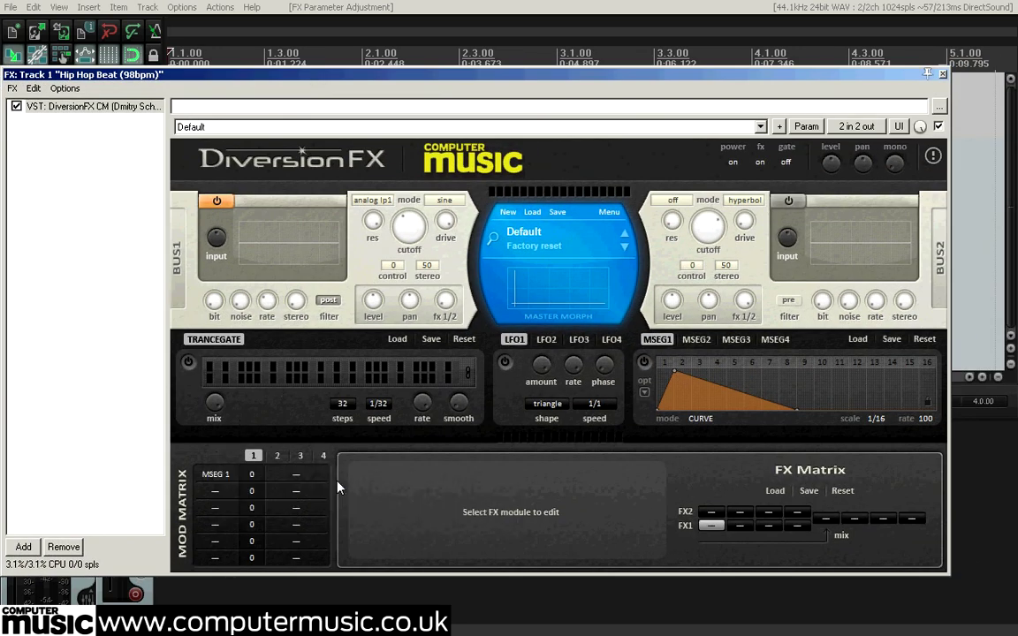
{"action": "left_click", "coordinate": [291, 477]}
{"action": "mouse_move", "coordinate": [325, 500]}
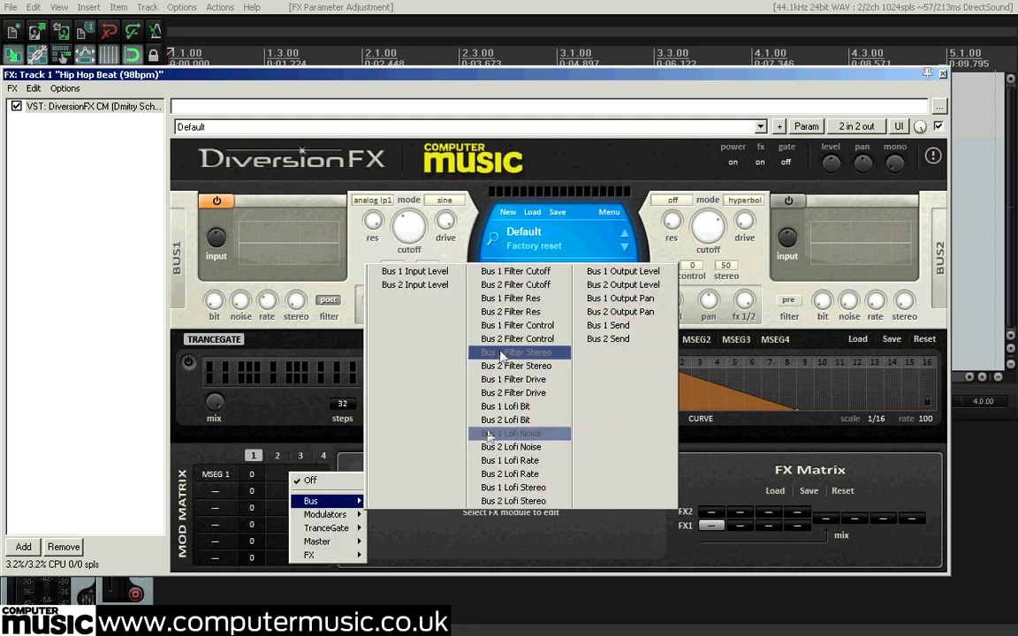
{"action": "left_click", "coordinate": [515, 274]}
{"action": "left_click_drag", "start_coordinate": [251, 474], "coordinate": [259, 261]}
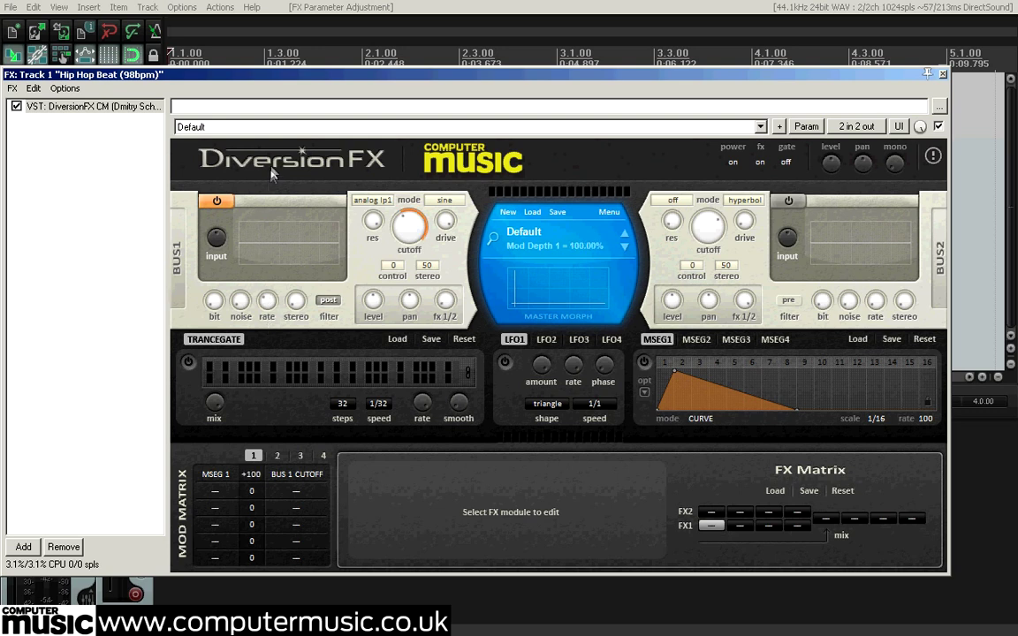
Step: Turn on MSEG1, play the beat and set the envelope mode to steps
{"action": "left_click", "coordinate": [644, 362]}
{"action": "key", "text": "space"}
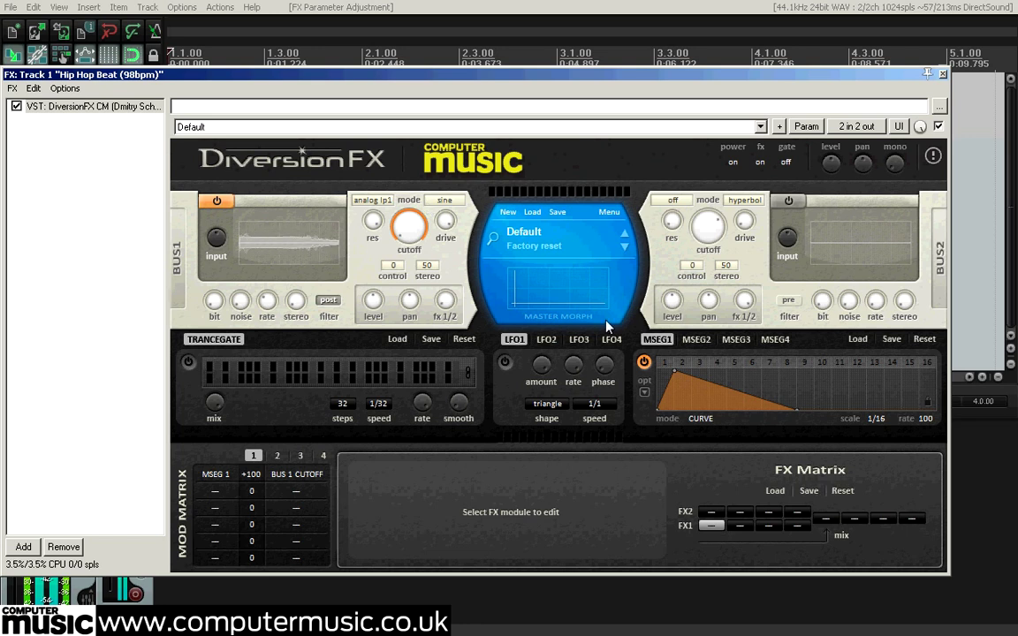
{"action": "left_click", "coordinate": [700, 419]}
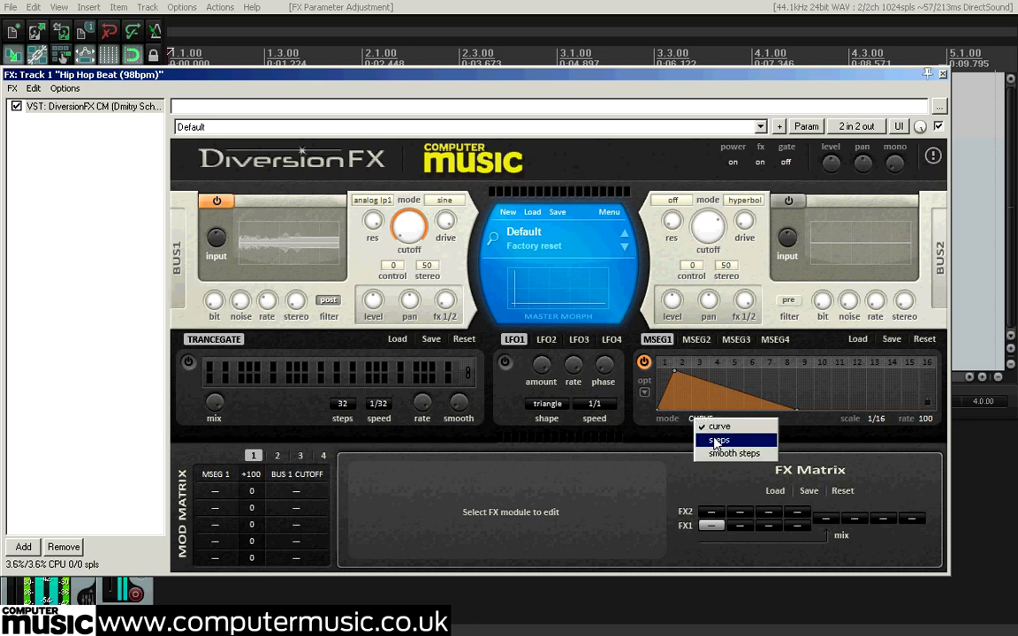
{"action": "left_click", "coordinate": [718, 441]}
{"action": "right_click", "coordinate": [650, 394]}
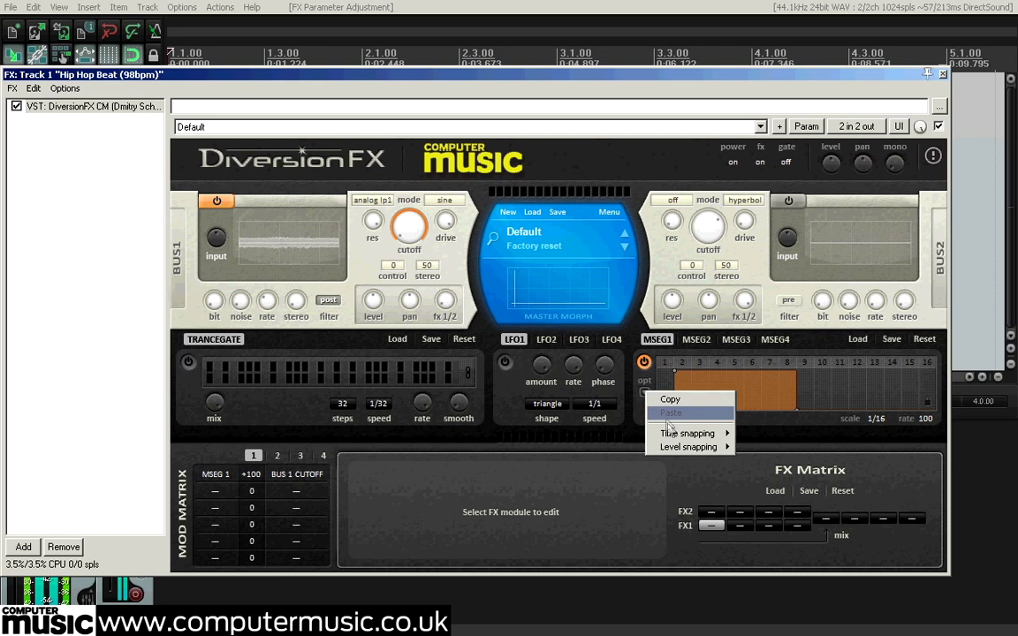
{"action": "left_click", "coordinate": [740, 449]}
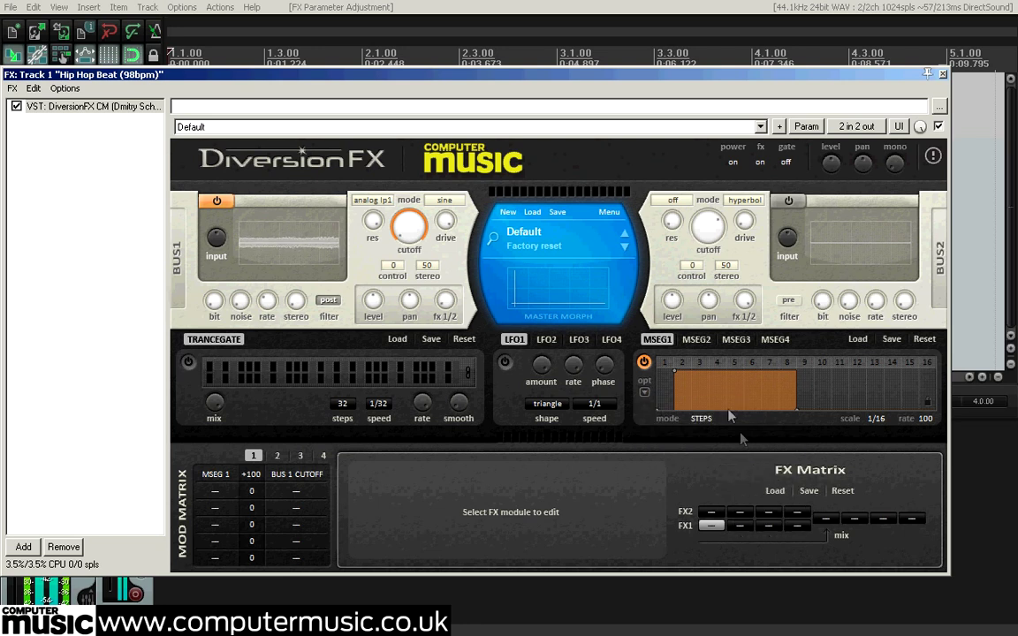
Step: Shape the MSEG1 envelope into a varied pattern of step levels across the 16 divisions
{"action": "left_click_drag", "start_coordinate": [699, 373], "coordinate": [720, 399]}
{"action": "left_click", "coordinate": [769, 381]}
{"action": "left_click", "coordinate": [818, 386]}
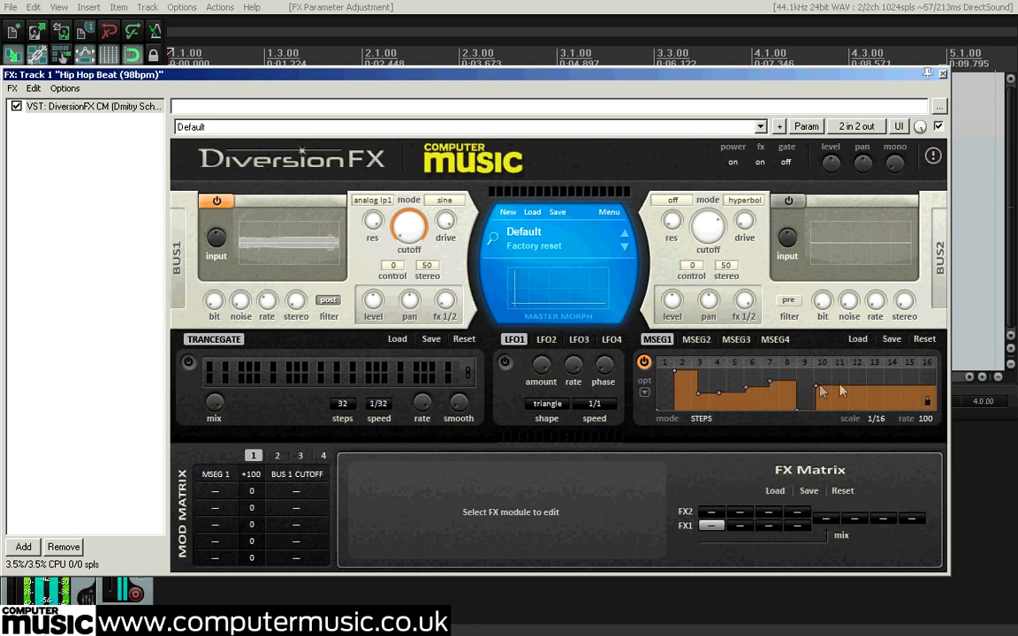
{"action": "left_click", "coordinate": [911, 391]}
{"action": "left_click_drag", "start_coordinate": [812, 393], "coordinate": [823, 377]}
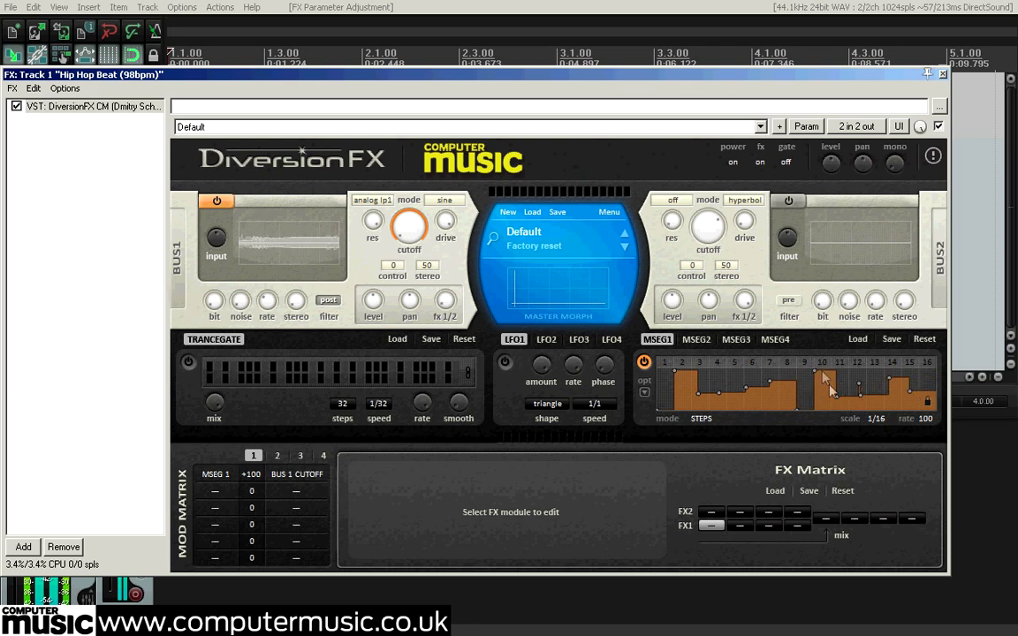
{"action": "mouse_move", "coordinate": [720, 393]}
{"action": "left_mouse_down"}
{"action": "mouse_move", "coordinate": [709, 380]}
{"action": "mouse_move", "coordinate": [675, 386]}
{"action": "mouse_move", "coordinate": [716, 395]}
{"action": "left_mouse_up"}
{"action": "left_click_drag", "start_coordinate": [721, 394], "coordinate": [732, 391]}
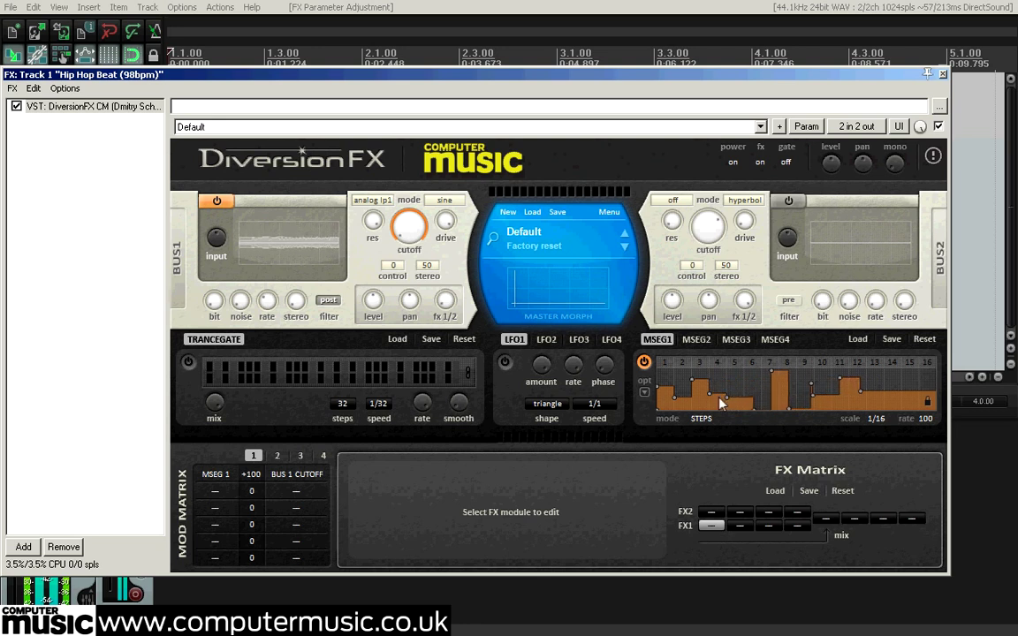
{"action": "left_click_drag", "start_coordinate": [770, 371], "coordinate": [837, 400]}
Step: Audition the Bus 1 filter modes in turn and settle on formant
{"action": "left_click", "coordinate": [380, 201]}
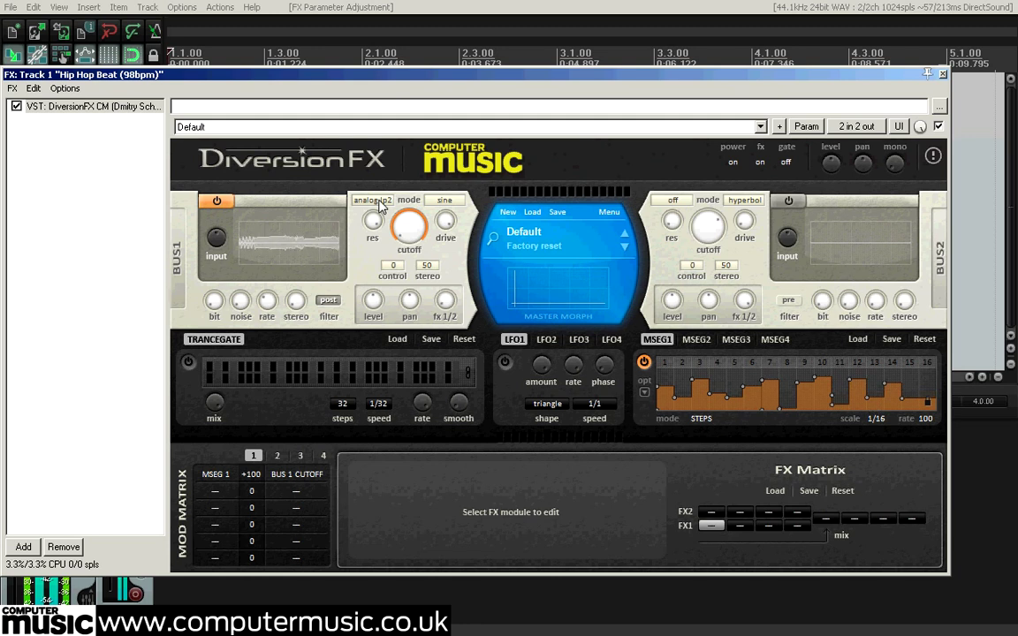
{"action": "left_click", "coordinate": [380, 202]}
{"action": "left_click", "coordinate": [380, 201]}
{"action": "left_click", "coordinate": [380, 201]}
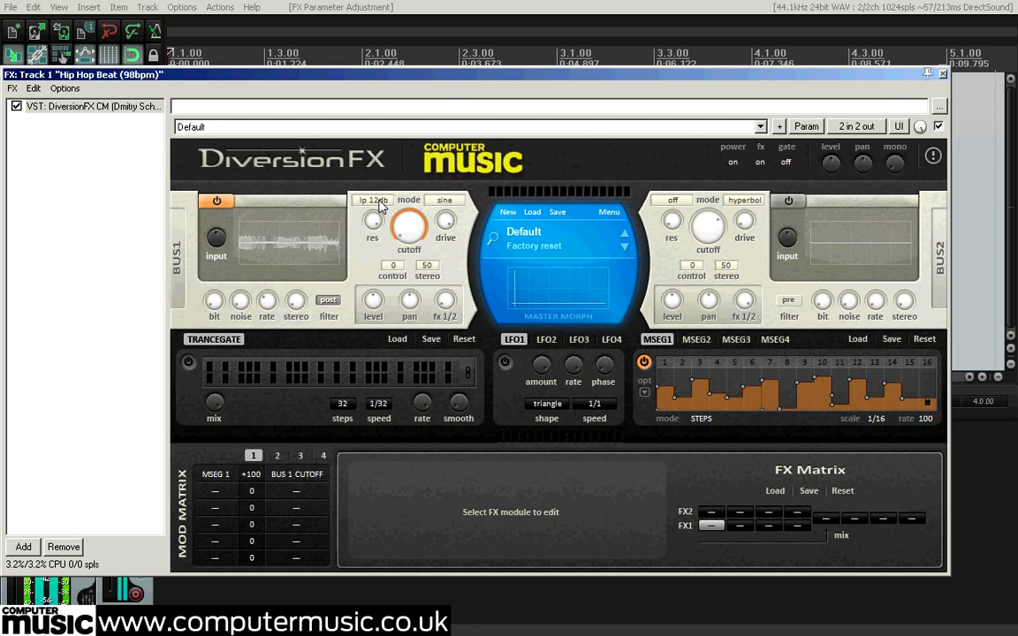
{"action": "left_click", "coordinate": [380, 201]}
{"action": "left_click", "coordinate": [380, 202]}
{"action": "left_click", "coordinate": [380, 202]}
{"action": "left_click", "coordinate": [380, 202]}
Step: Turn on Bus 2 and lower the Bus 1 output level to about 23%
{"action": "left_click_drag", "start_coordinate": [408, 77], "coordinate": [450, 75]}
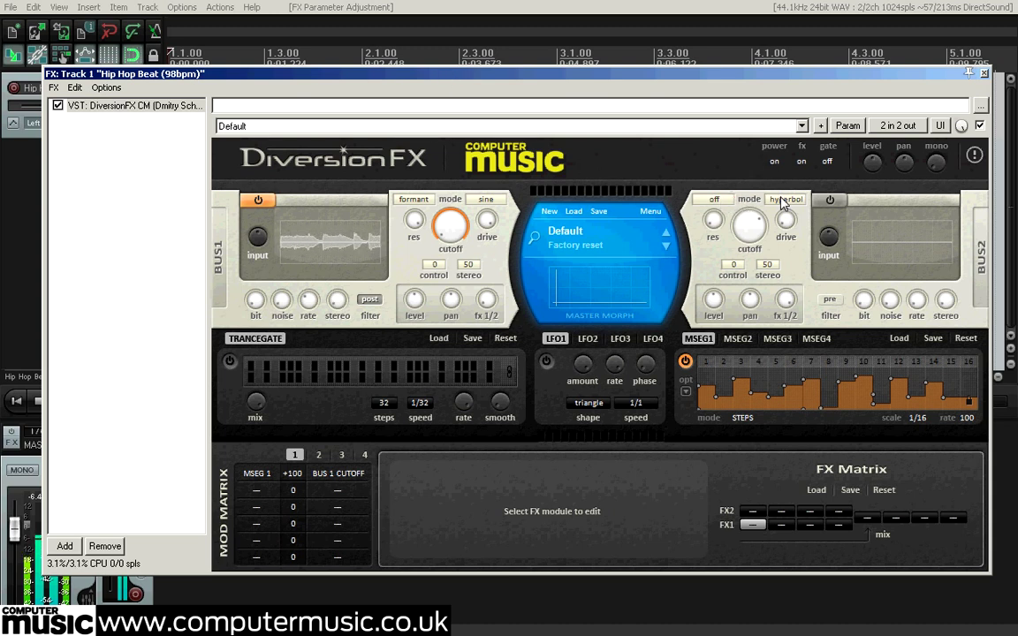
{"action": "left_click", "coordinate": [828, 200]}
{"action": "left_click_drag", "start_coordinate": [428, 304], "coordinate": [410, 334]}
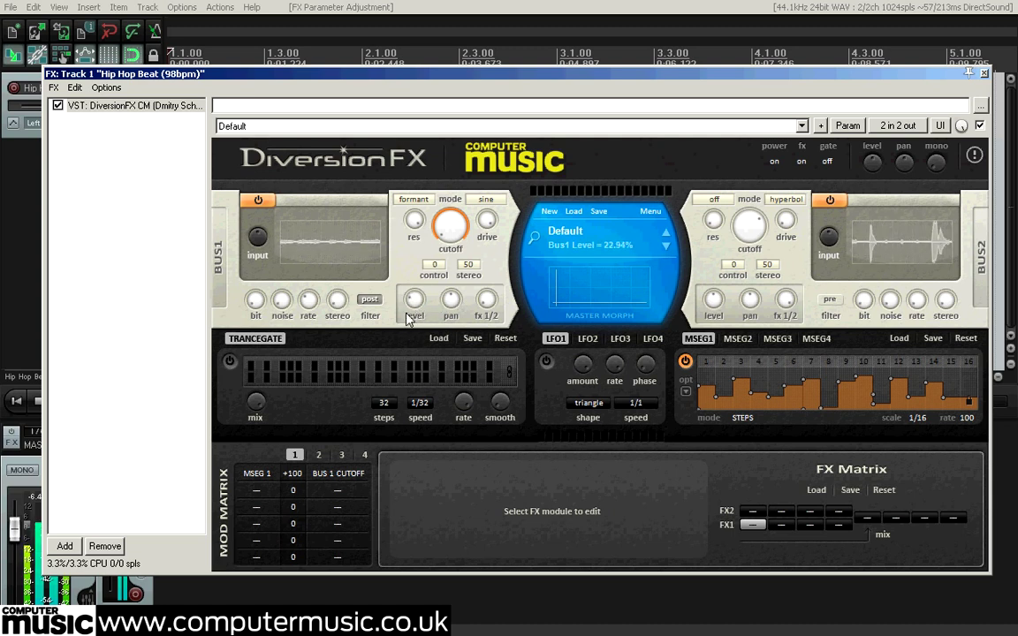
Step: Raise the beat track's volume and adjust the Bus 1 bit amount
{"action": "left_click_drag", "start_coordinate": [423, 75], "coordinate": [515, 51]}
{"action": "left_click_drag", "start_coordinate": [121, 572], "coordinate": [121, 560]}
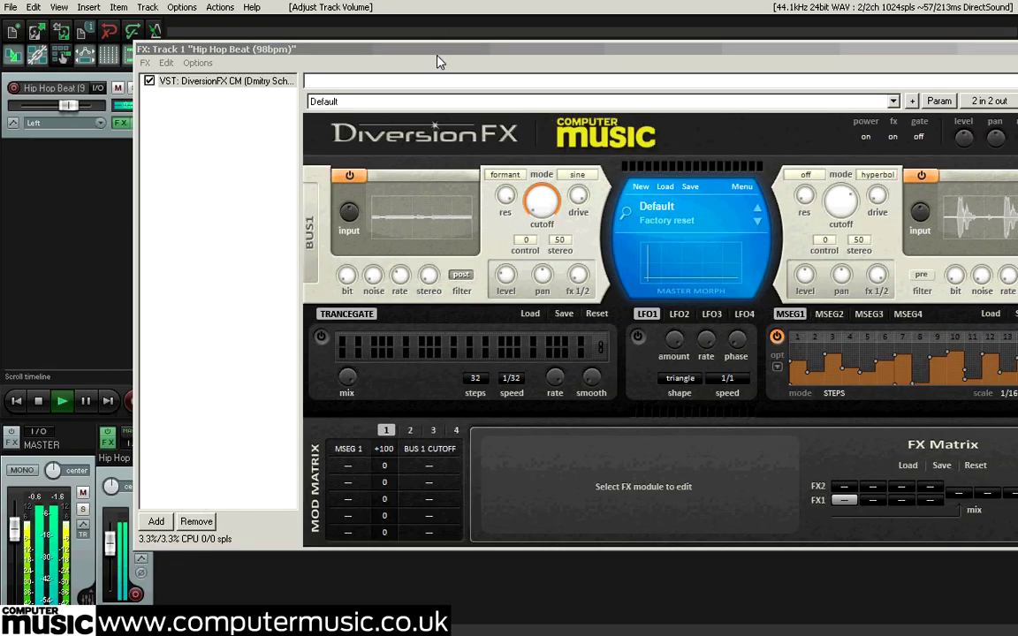
{"action": "left_click_drag", "start_coordinate": [440, 54], "coordinate": [373, 56]}
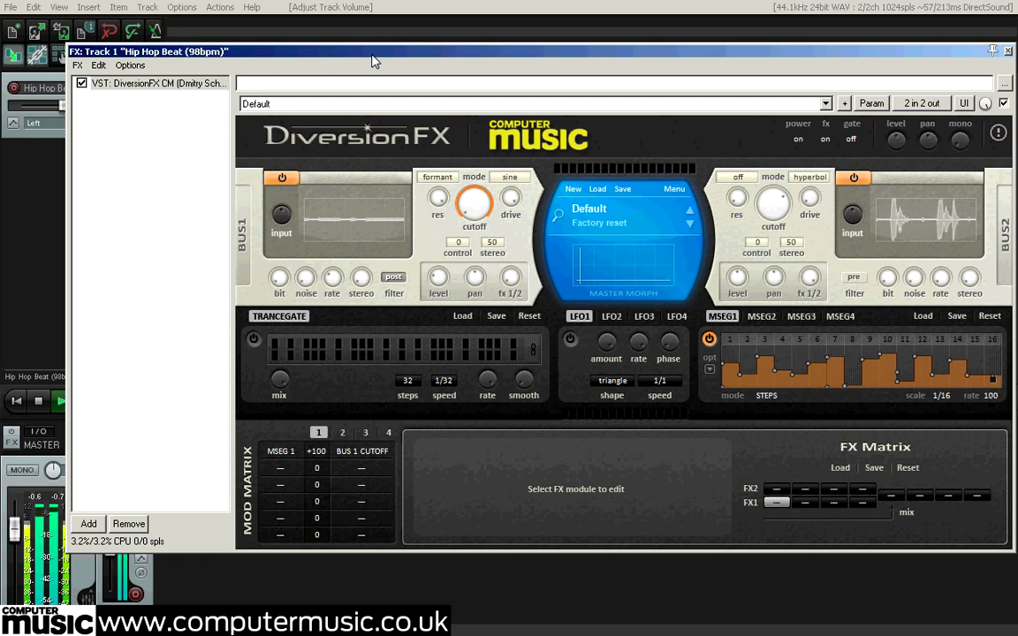
{"action": "mouse_move", "coordinate": [279, 283]}
{"action": "left_click_drag", "start_coordinate": [279, 283], "coordinate": [275, 235]}
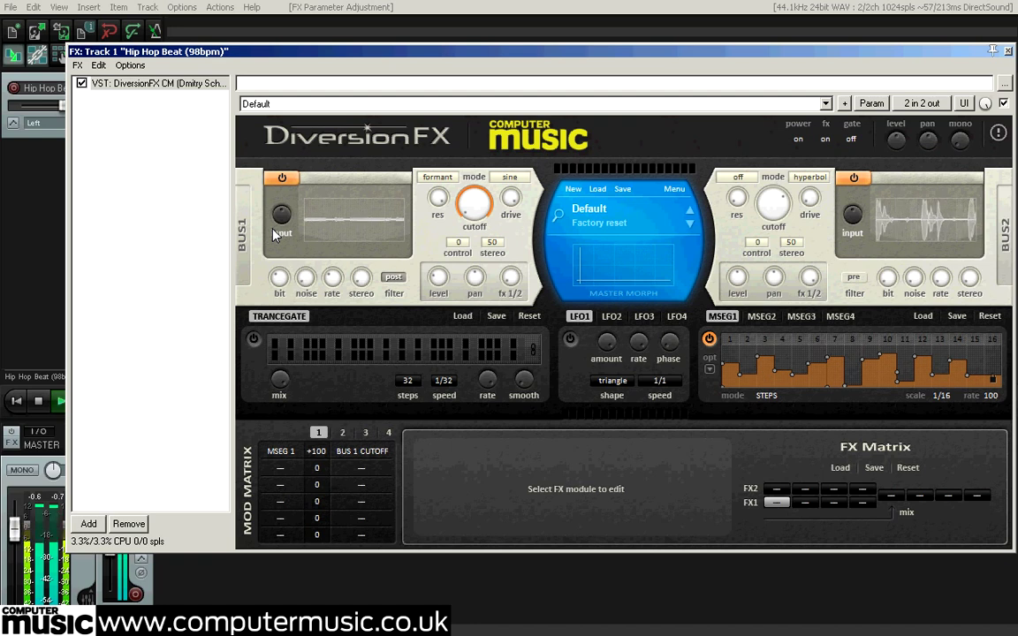
Step: Load Tremolo 1 into the first FX1 slot of the FX Matrix
{"action": "left_click", "coordinate": [776, 502]}
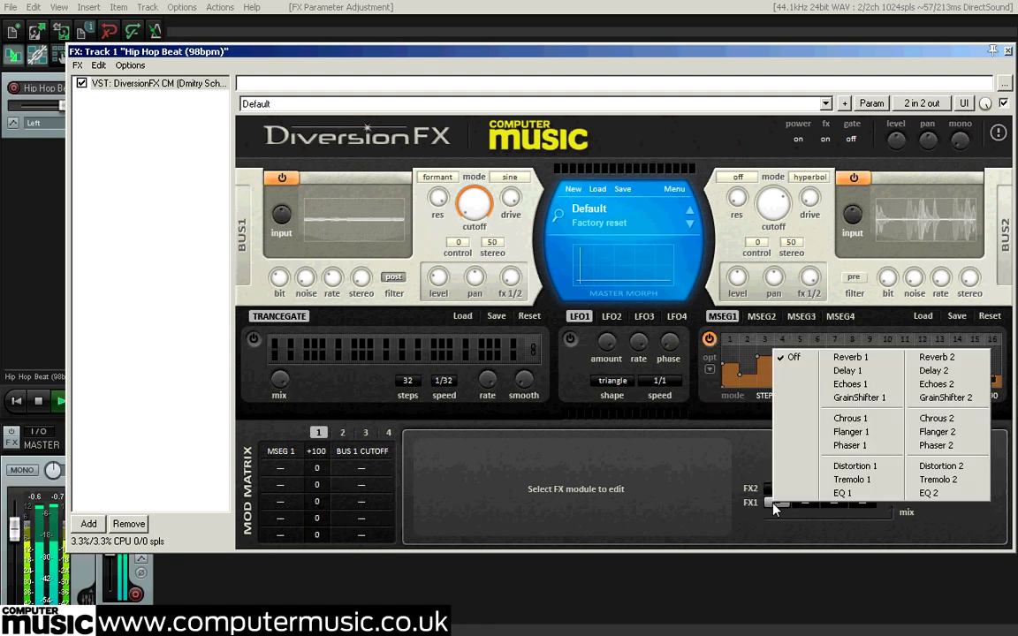
{"action": "left_click", "coordinate": [845, 484]}
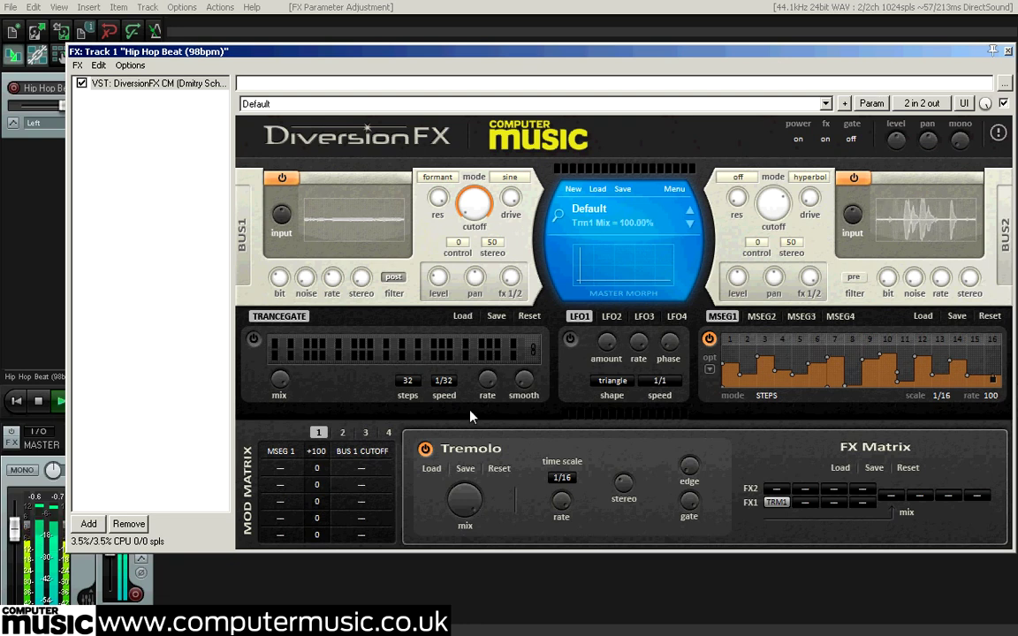
{"action": "left_click_drag", "start_coordinate": [548, 59], "coordinate": [499, 61]}
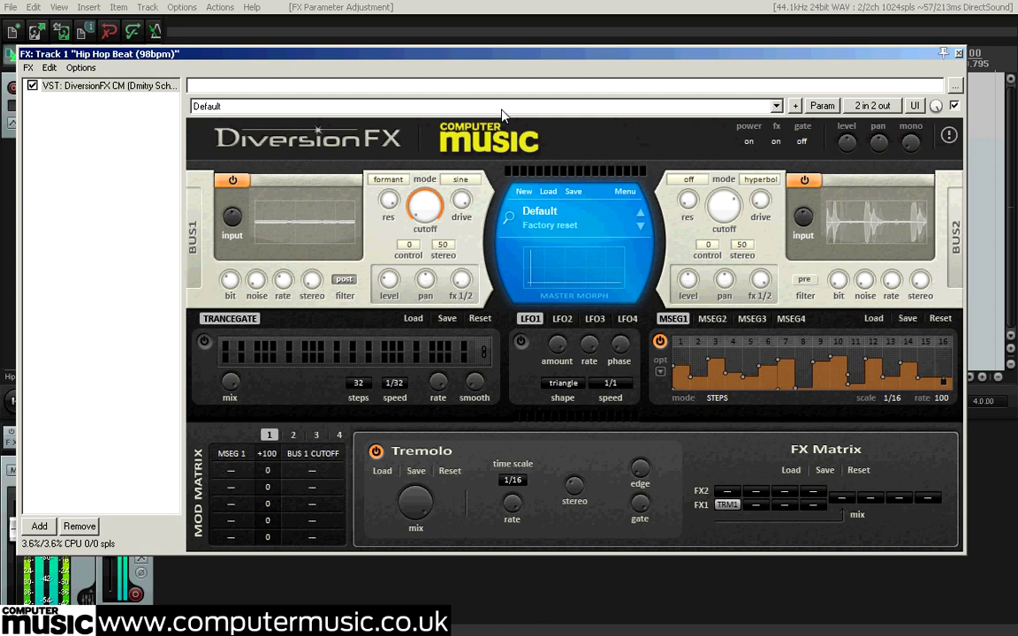
Step: Load Distortion 2 into the first FX2 slot of the FX Matrix and turn on the Trancegate
{"action": "left_click", "coordinate": [727, 491]}
{"action": "left_click", "coordinate": [873, 454]}
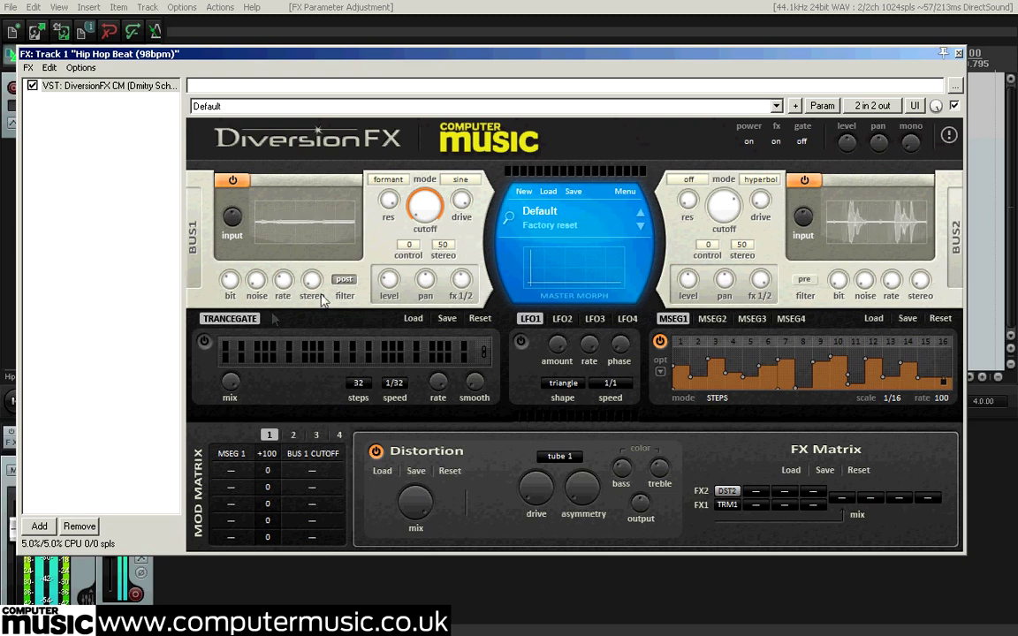
{"action": "left_click", "coordinate": [206, 344]}
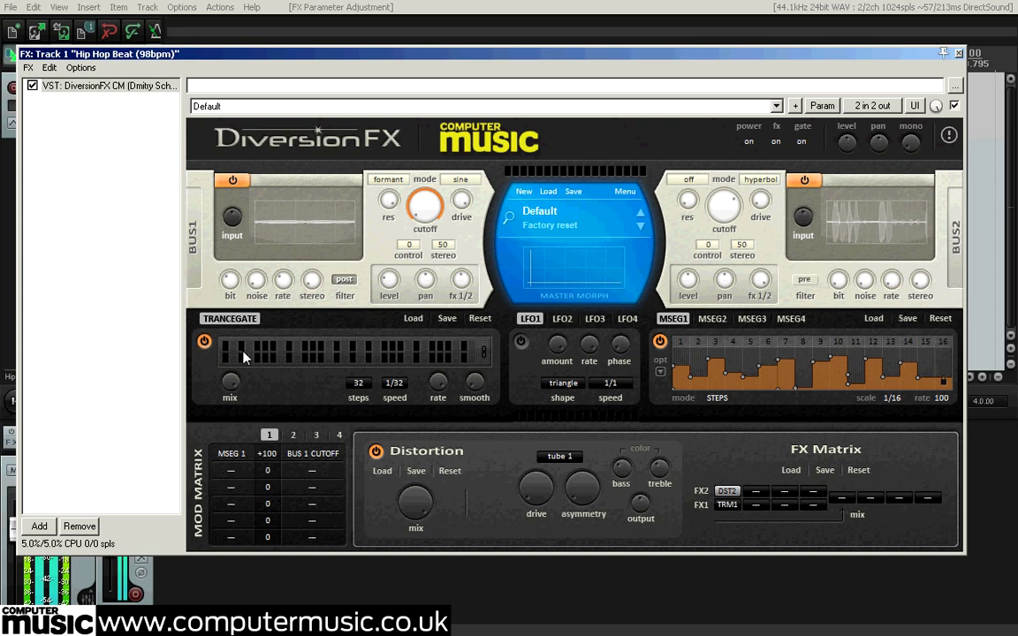